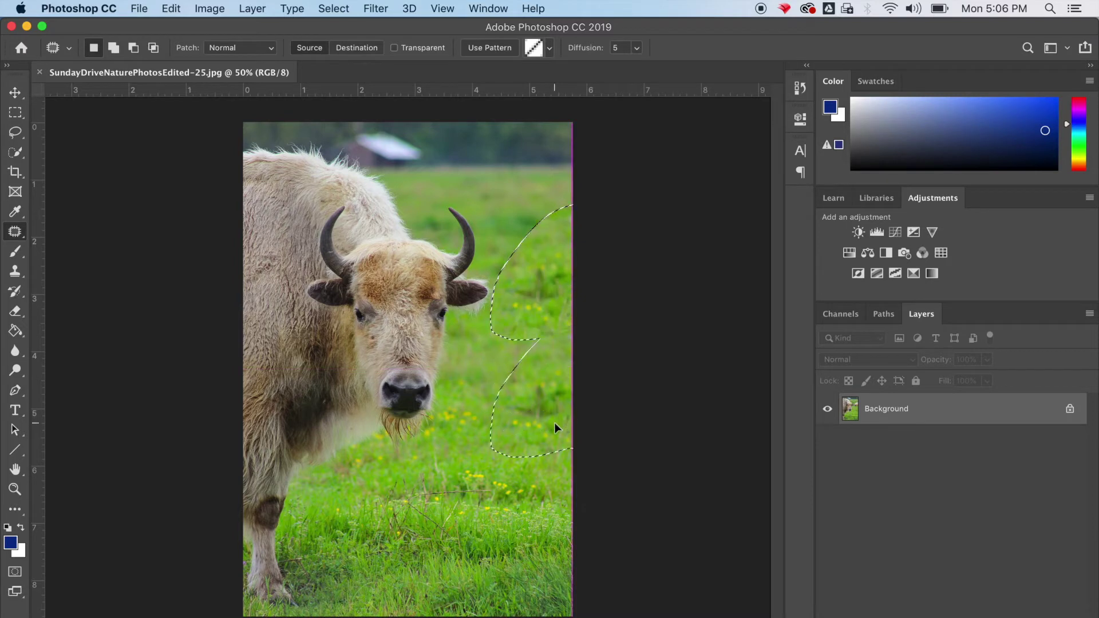
- Undo the grass patch over the background bison, keeping the selection around the animal
{"action": "key", "text": "cmd+d"}
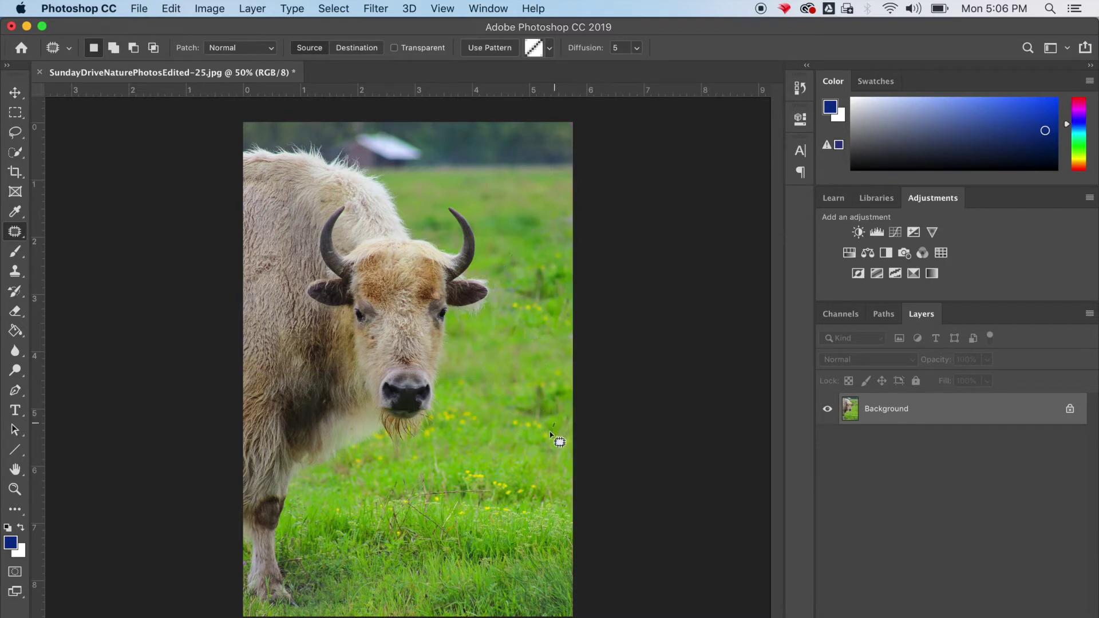
{"action": "key", "text": "super+z"}
{"action": "key", "text": "super+z"}
{"action": "key", "text": "super+z"}
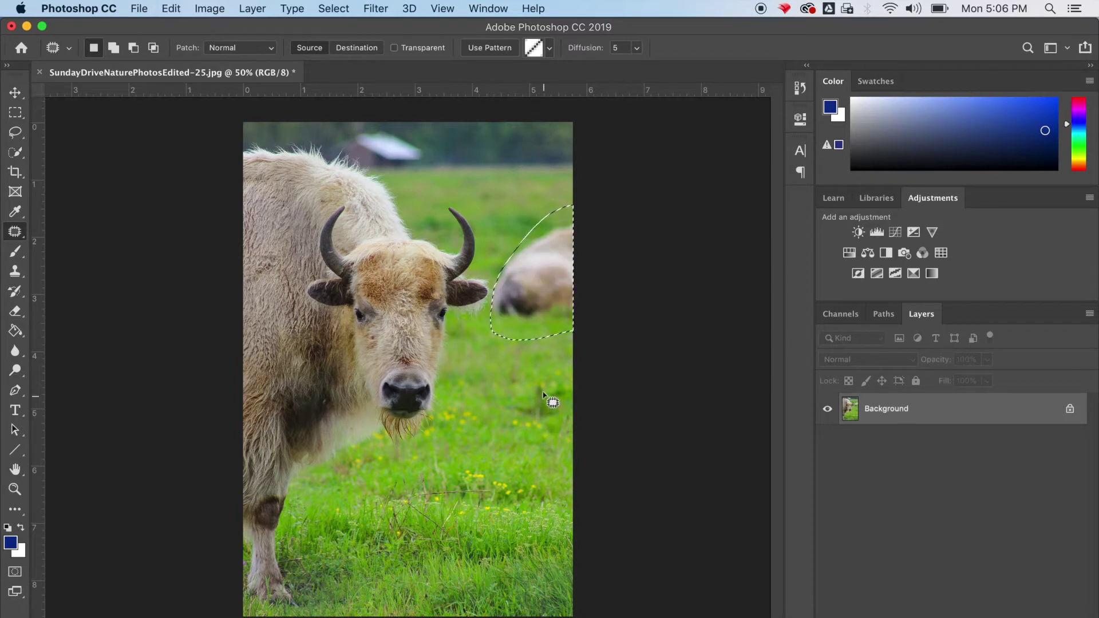
- Try to patch the selected background bison with the grass just below it, then undo the patch and clear the selection
{"action": "left_click_drag", "start_coordinate": [545, 324], "coordinate": [540, 353]}
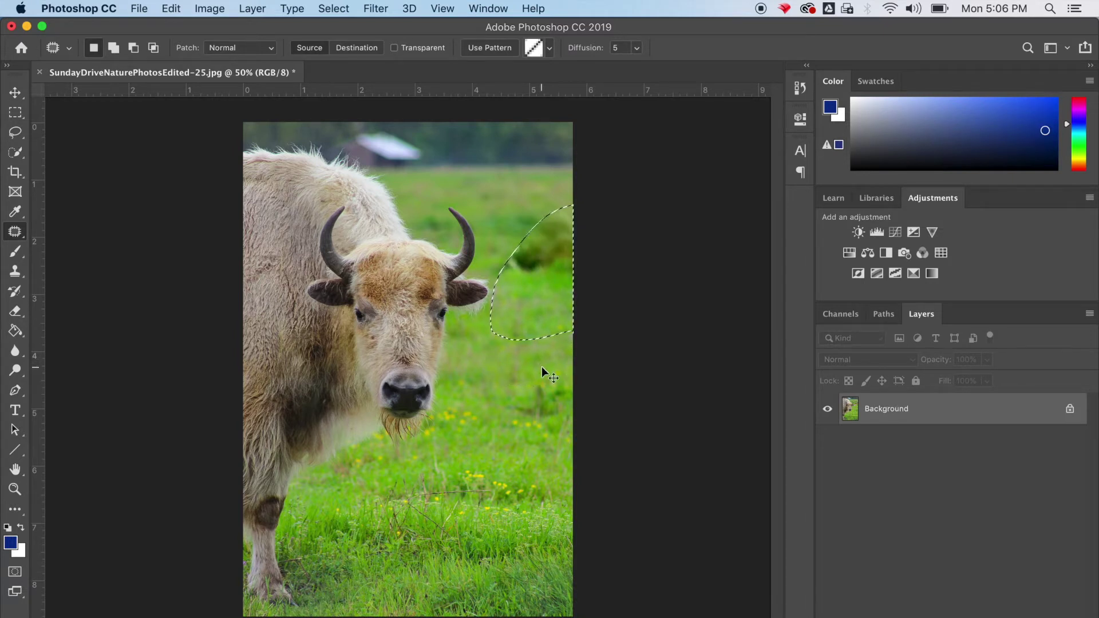
{"action": "key", "text": "super+z"}
{"action": "key", "text": "super+d"}
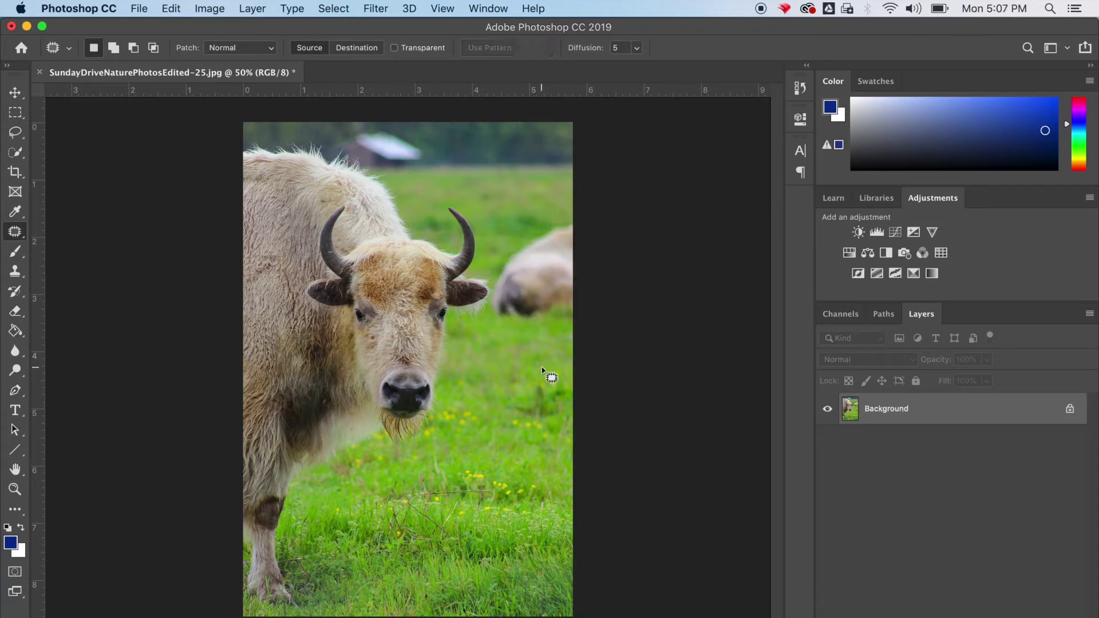
- Switch to the Content-Aware Move tool, try moving the outlined background bison down onto the grass, and cancel the move
{"action": "left_click", "coordinate": [13, 239]}
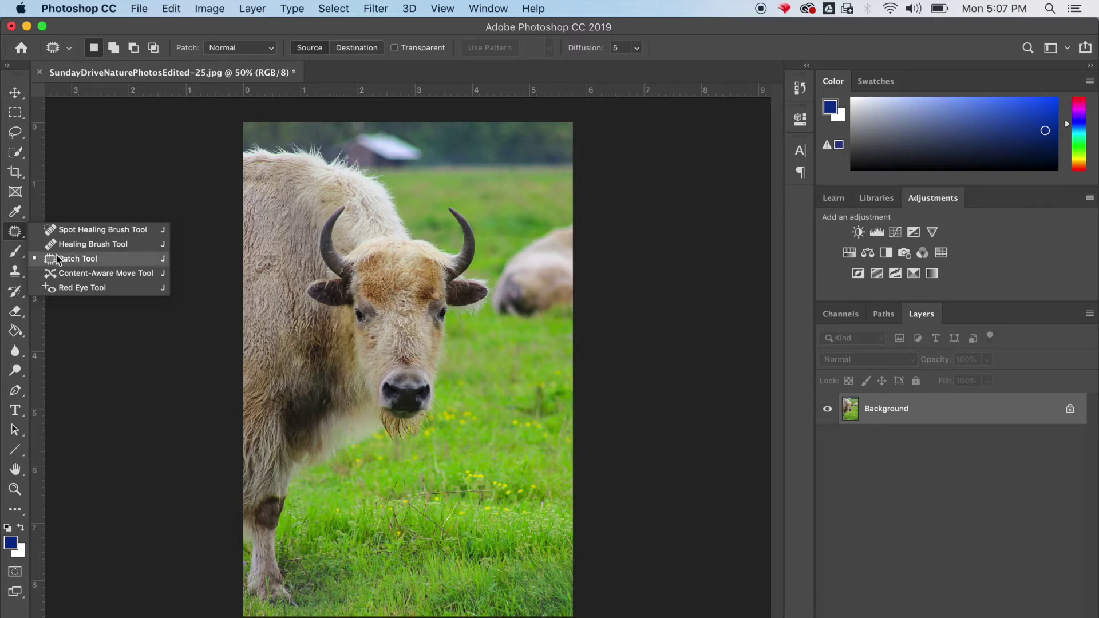
{"action": "left_click", "coordinate": [81, 274]}
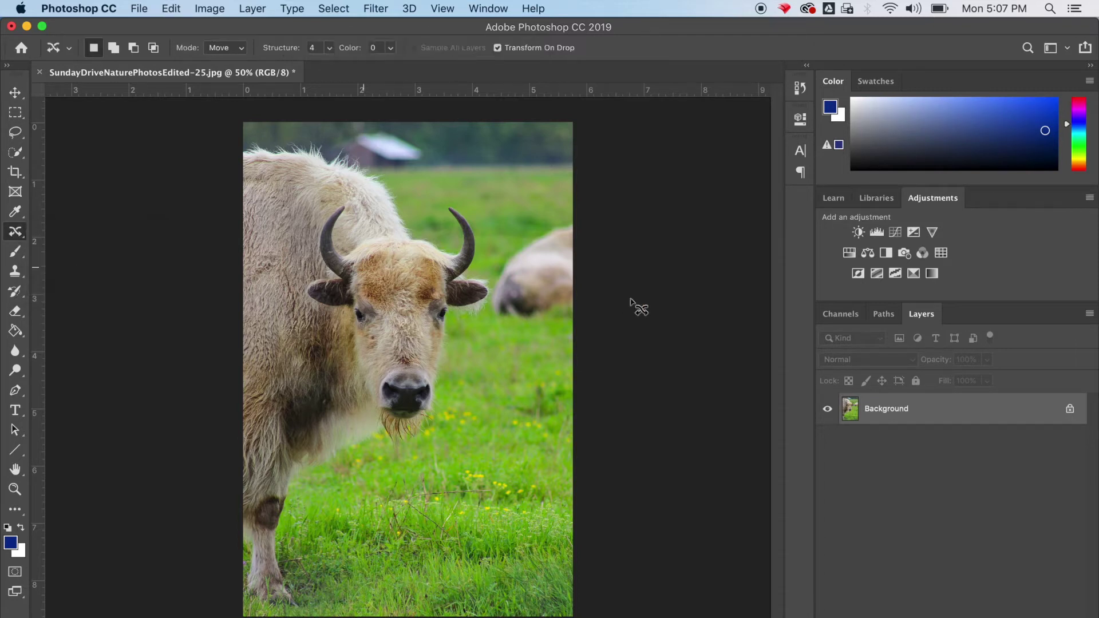
{"action": "mouse_move", "coordinate": [548, 319]}
{"action": "left_mouse_down"}
{"action": "mouse_move", "coordinate": [497, 314]}
{"action": "mouse_move", "coordinate": [510, 264]}
{"action": "mouse_move", "coordinate": [553, 219]}
{"action": "mouse_move", "coordinate": [589, 241]}
{"action": "mouse_move", "coordinate": [578, 319]}
{"action": "left_mouse_up"}
{"action": "left_click_drag", "start_coordinate": [544, 314], "coordinate": [544, 403]}
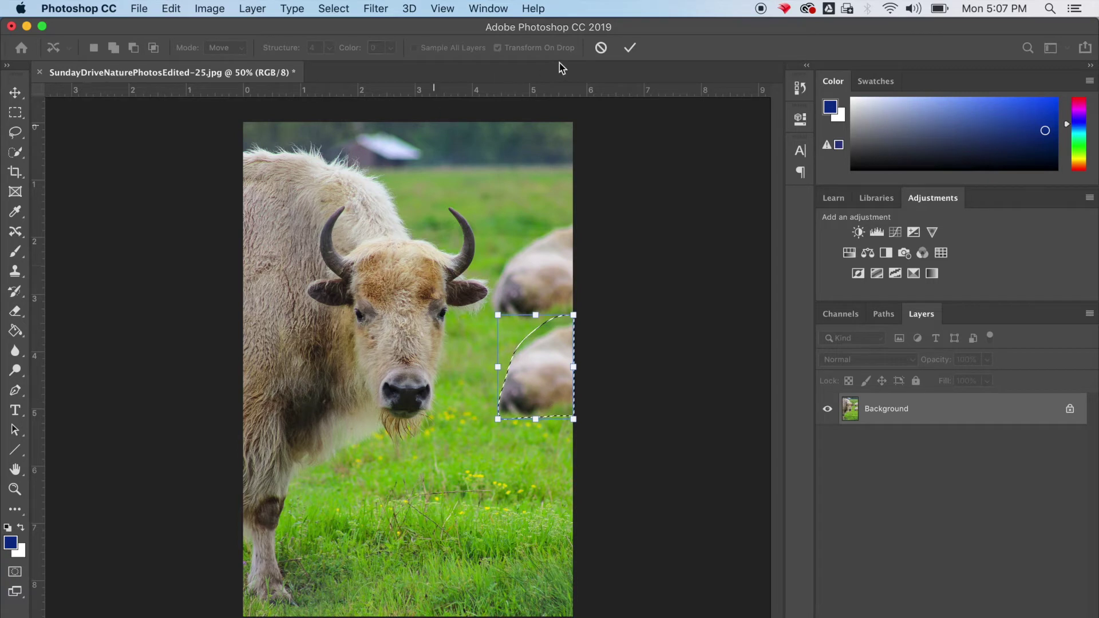
{"action": "left_click", "coordinate": [601, 48]}
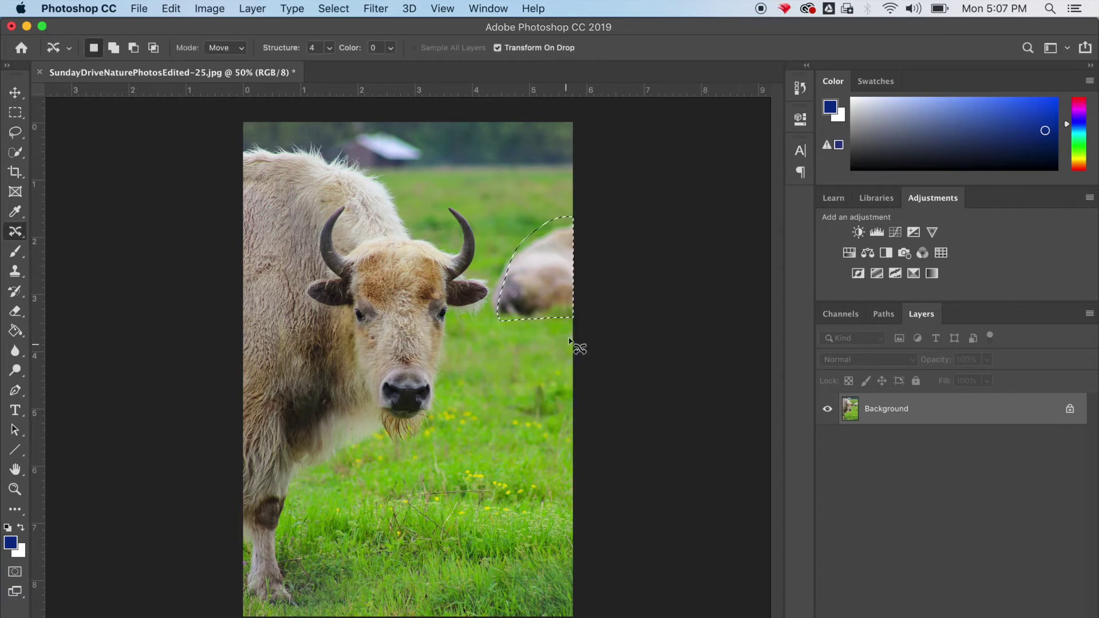
- Move a patch of nearby grass over the lower part of the background bison with Content-Aware Move and clear the selection
{"action": "mouse_move", "coordinate": [573, 330]}
{"action": "left_mouse_down"}
{"action": "mouse_move", "coordinate": [525, 332]}
{"action": "mouse_move", "coordinate": [493, 378]}
{"action": "mouse_move", "coordinate": [579, 387]}
{"action": "mouse_move", "coordinate": [596, 372]}
{"action": "mouse_move", "coordinate": [565, 309]}
{"action": "mouse_move", "coordinate": [565, 278]}
{"action": "left_mouse_up"}
{"action": "left_click_drag", "start_coordinate": [502, 264], "coordinate": [486, 260]}
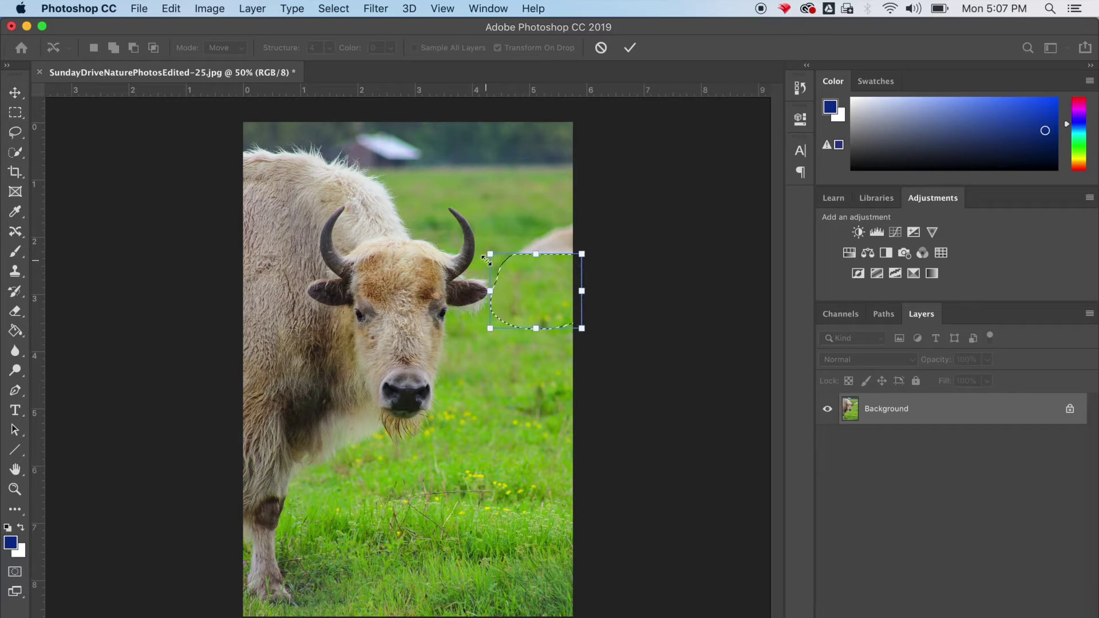
{"action": "key", "text": "Return"}
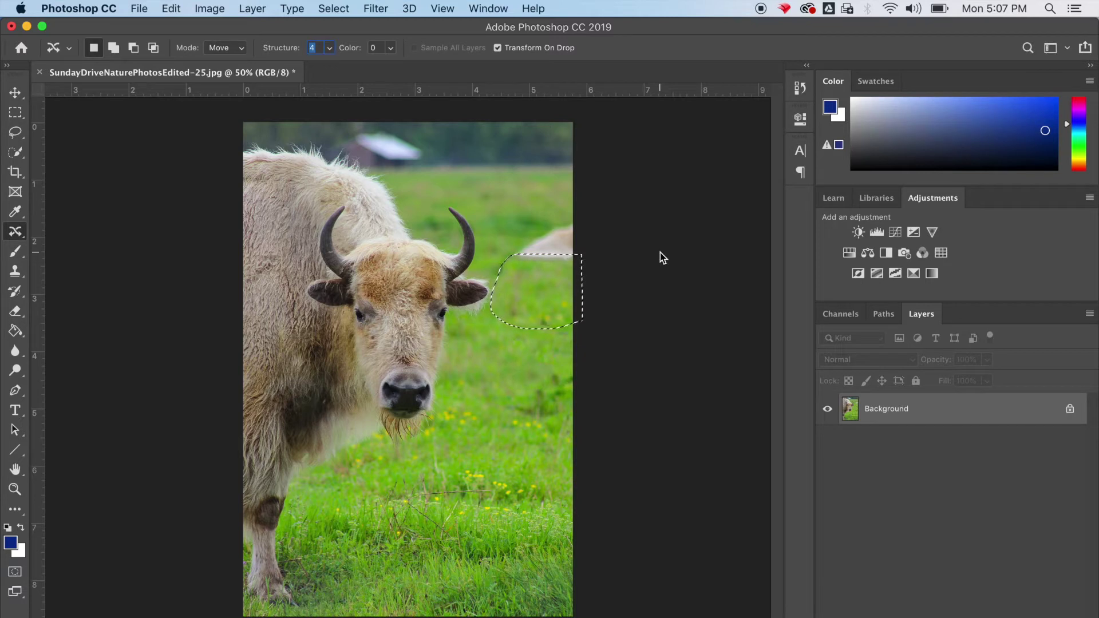
{"action": "left_click", "coordinate": [15, 113]}
{"action": "left_click", "coordinate": [101, 202]}
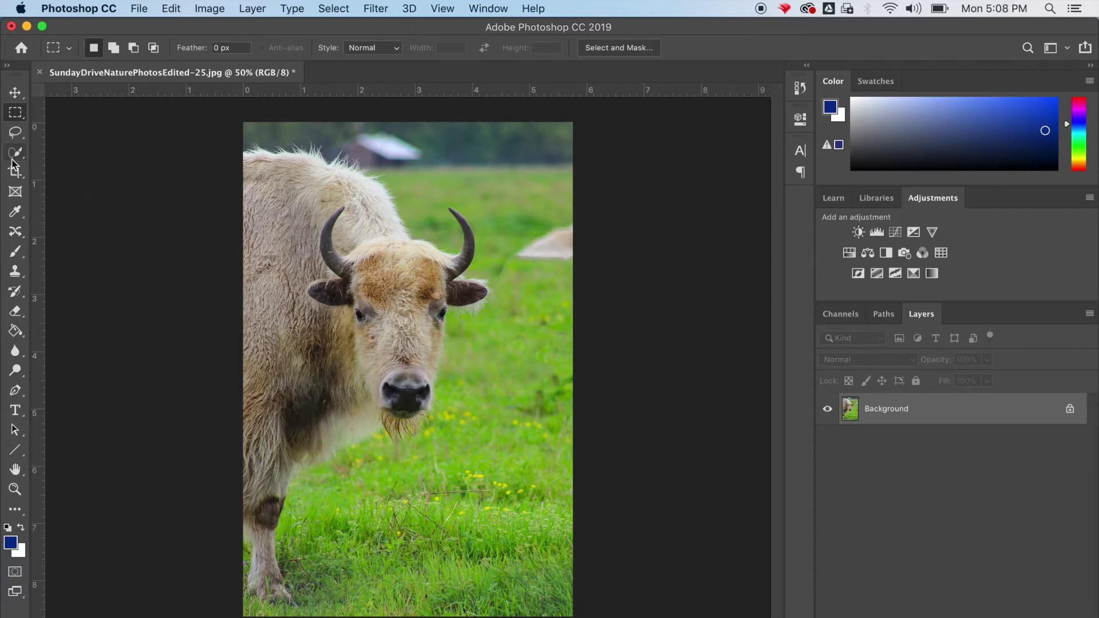
- Cover the rest of the background bison with grass from above it using Content-Aware Move, and deselect
{"action": "left_click", "coordinate": [15, 232]}
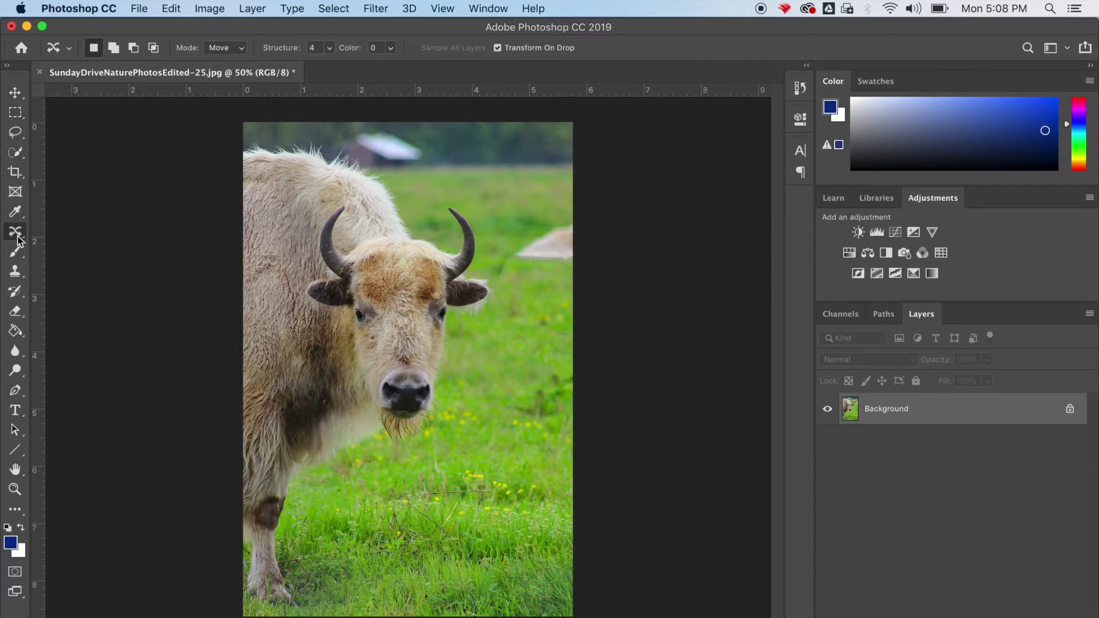
{"action": "mouse_move", "coordinate": [570, 176]}
{"action": "left_mouse_down"}
{"action": "mouse_move", "coordinate": [527, 175]}
{"action": "mouse_move", "coordinate": [485, 215]}
{"action": "mouse_move", "coordinate": [487, 234]}
{"action": "mouse_move", "coordinate": [581, 223]}
{"action": "mouse_move", "coordinate": [548, 221]}
{"action": "mouse_move", "coordinate": [549, 265]}
{"action": "mouse_move", "coordinate": [555, 250]}
{"action": "left_mouse_up"}
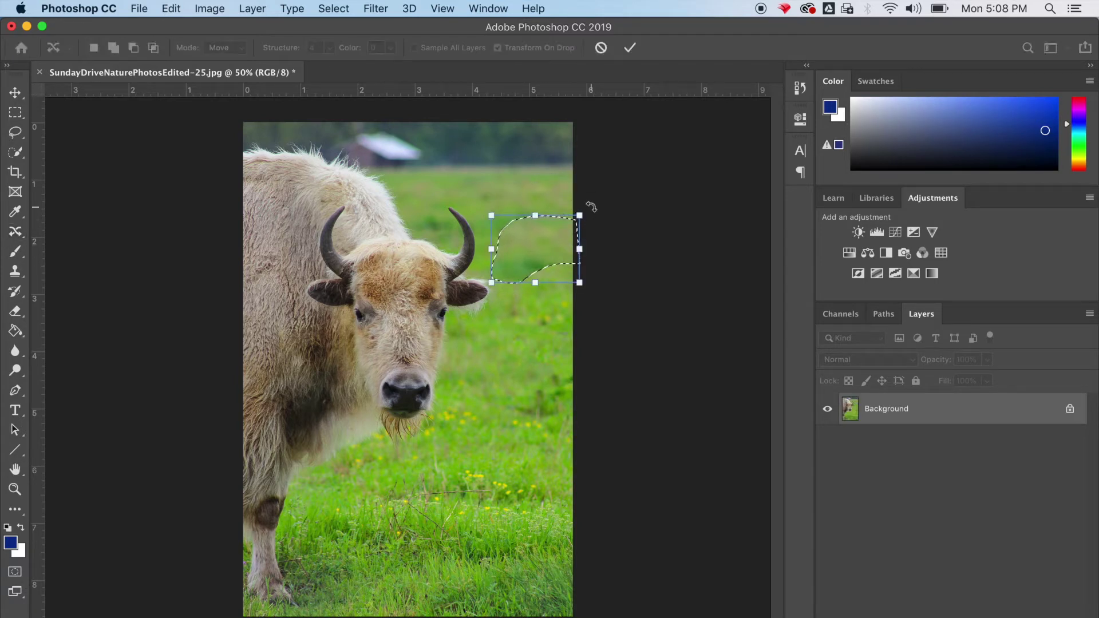
{"action": "mouse_move", "coordinate": [581, 214]}
{"action": "left_mouse_down"}
{"action": "mouse_move", "coordinate": [596, 191]}
{"action": "mouse_move", "coordinate": [577, 218]}
{"action": "left_mouse_up"}
{"action": "key", "text": "Return"}
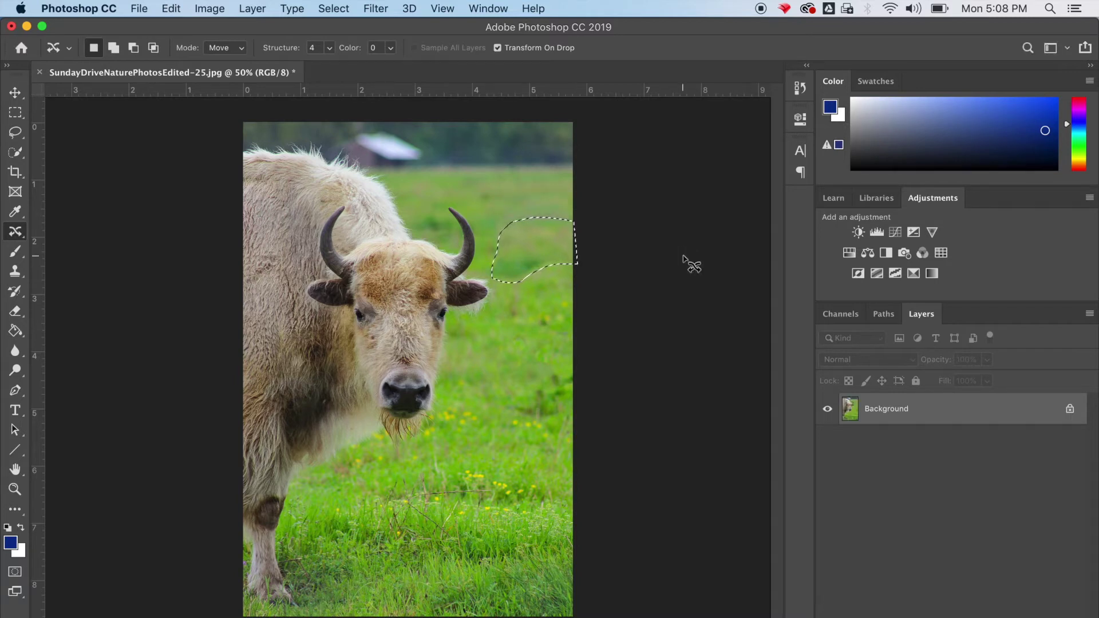
{"action": "left_click", "coordinate": [14, 91]}
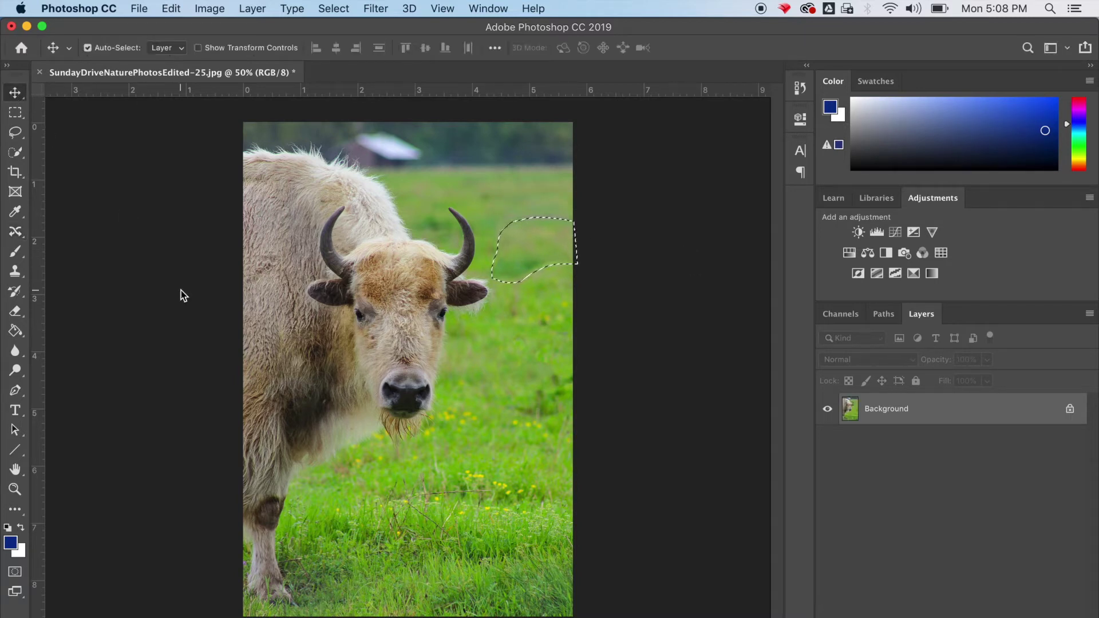
{"action": "left_click", "coordinate": [15, 113]}
{"action": "left_click", "coordinate": [334, 9]}
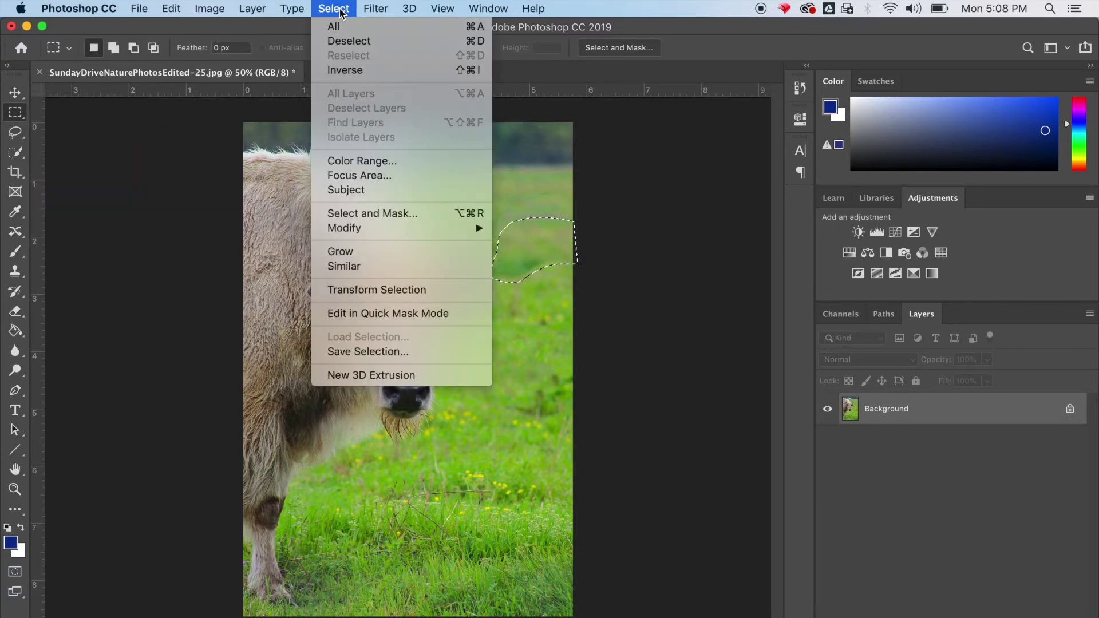
{"action": "left_click", "coordinate": [350, 41]}
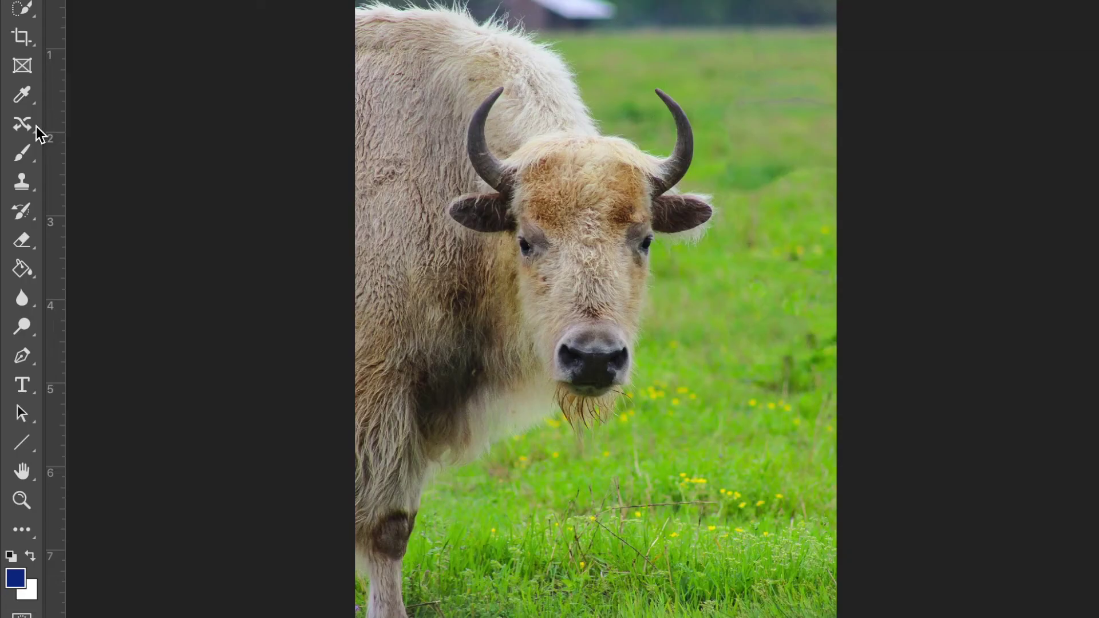
- Use the Clone Stamp to paint sampled grass over the thin line in the field beyond the bison's horn
{"action": "right_click", "coordinate": [22, 235]}
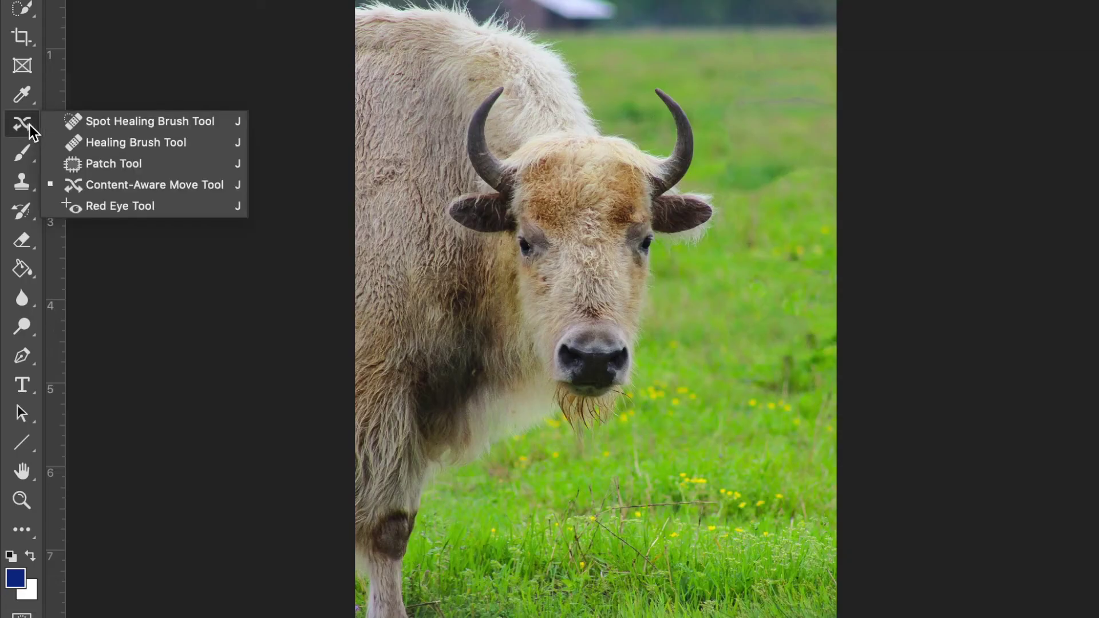
{"action": "left_click", "coordinate": [25, 191]}
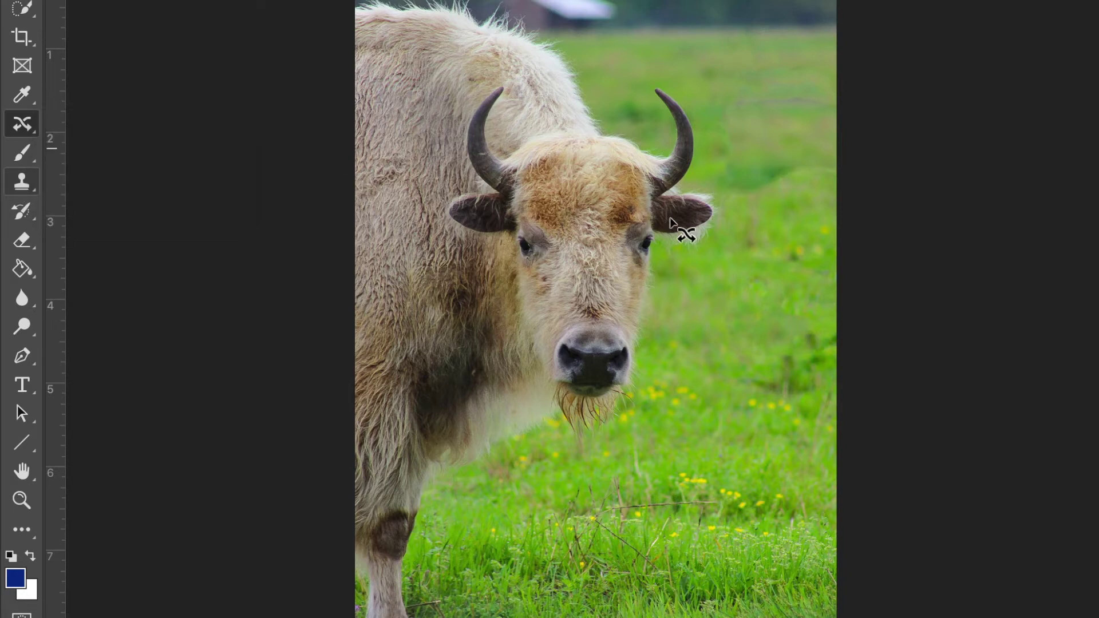
{"action": "left_click", "coordinate": [23, 179]}
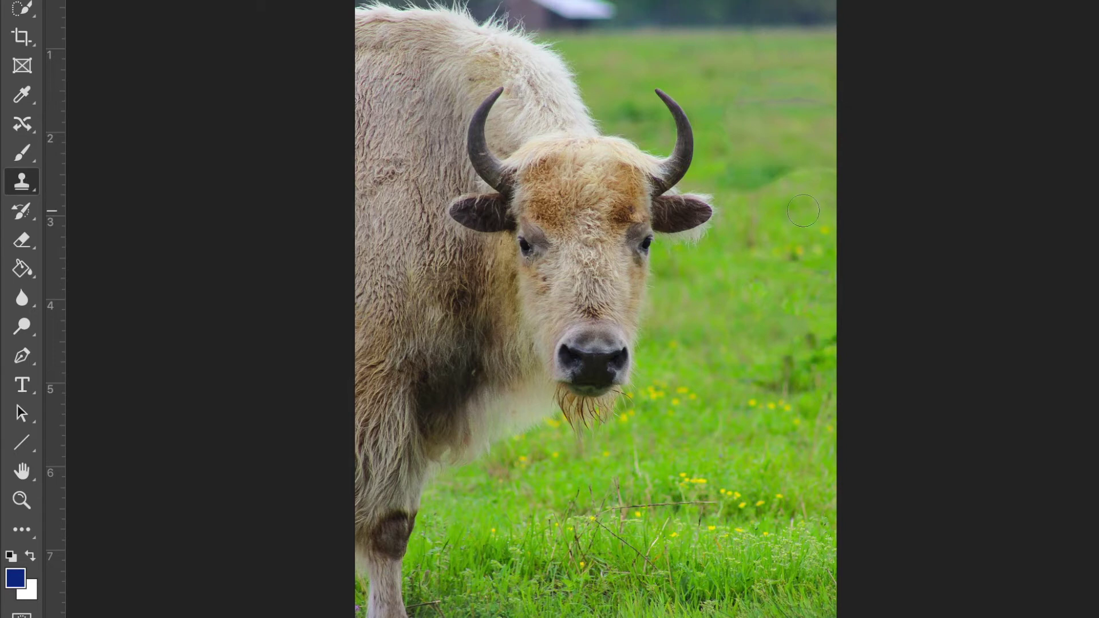
{"action": "key", "text": "alt"}
{"action": "left_click", "coordinate": [783, 67], "text": "alt"}
{"action": "left_click_drag", "start_coordinate": [804, 100], "coordinate": [739, 102]}
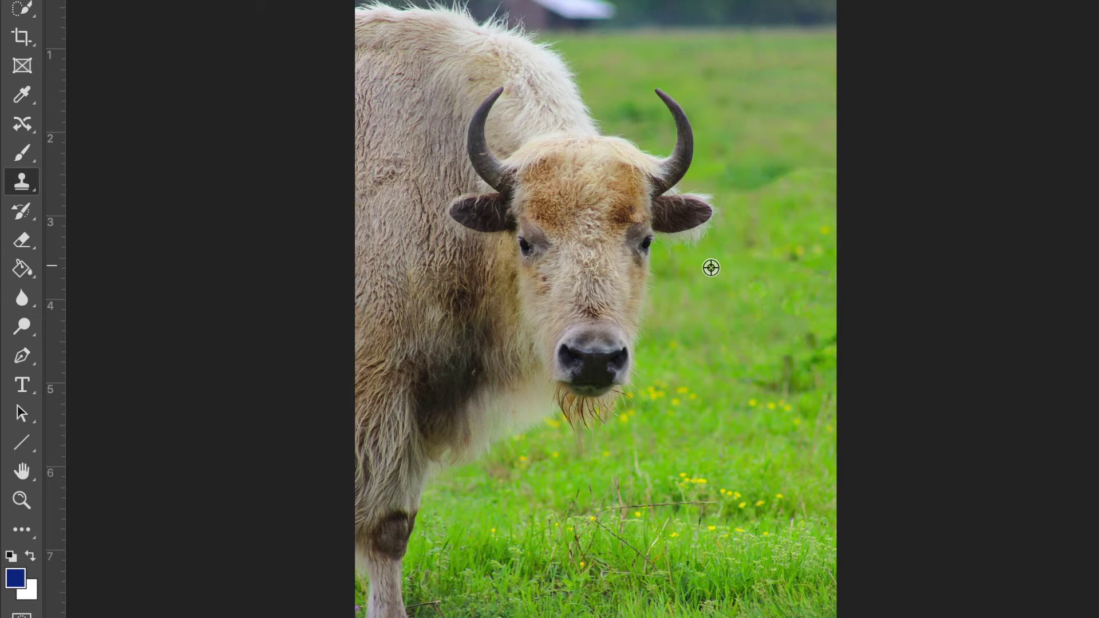
- Clone sampled grass over the visible patch edges in the field beside the bison's ear and face
{"action": "mouse_move", "coordinate": [761, 250]}
{"action": "left_mouse_down"}
{"action": "mouse_move", "coordinate": [777, 234]}
{"action": "mouse_move", "coordinate": [789, 259]}
{"action": "left_mouse_up"}
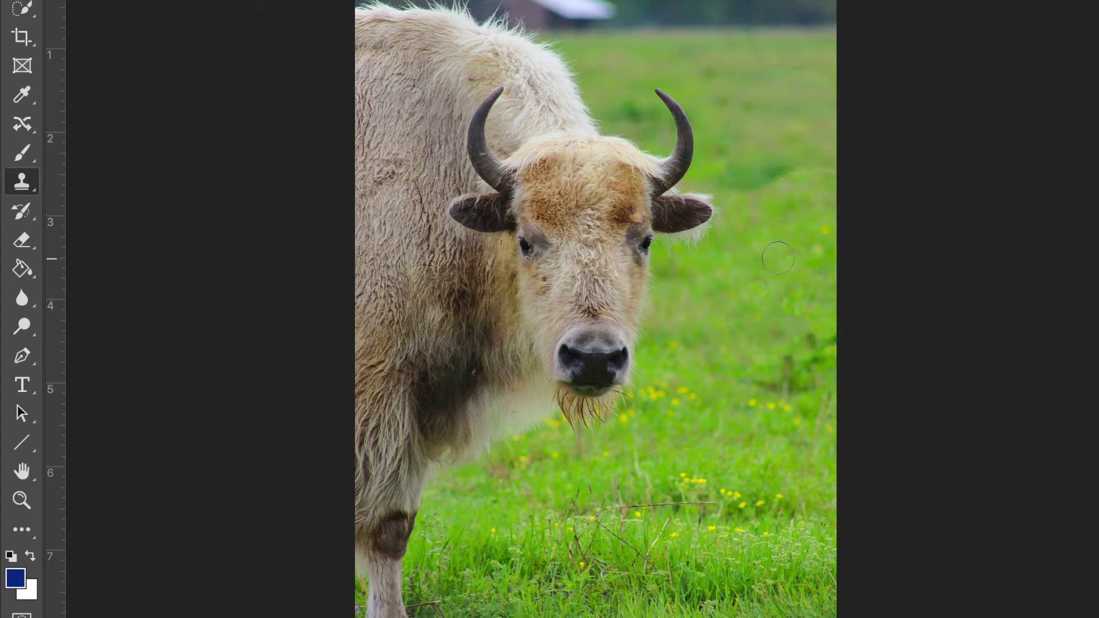
{"action": "left_click", "coordinate": [770, 229], "text": "alt"}
{"action": "mouse_move", "coordinate": [767, 196]}
{"action": "left_mouse_down"}
{"action": "mouse_move", "coordinate": [793, 181]}
{"action": "mouse_move", "coordinate": [745, 192]}
{"action": "mouse_move", "coordinate": [732, 183]}
{"action": "mouse_move", "coordinate": [734, 162]}
{"action": "left_mouse_up"}
{"action": "left_click", "coordinate": [763, 238], "text": "alt"}
{"action": "left_click", "coordinate": [749, 230], "text": "alt"}
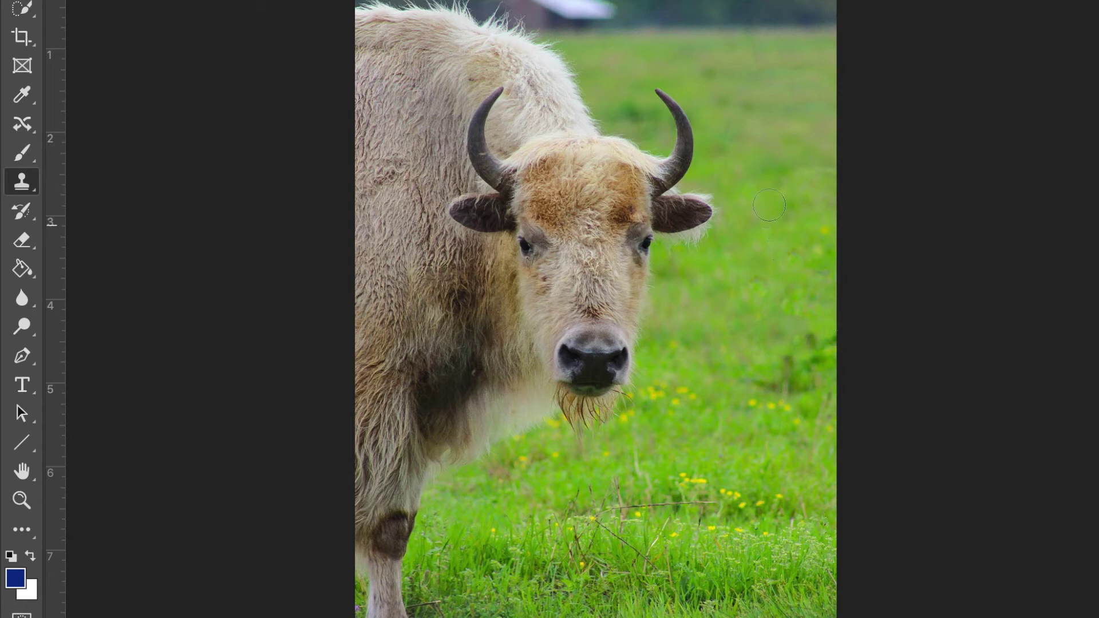
{"action": "mouse_move", "coordinate": [794, 190]}
{"action": "left_mouse_down"}
{"action": "mouse_move", "coordinate": [821, 176]}
{"action": "mouse_move", "coordinate": [763, 176]}
{"action": "left_mouse_up"}
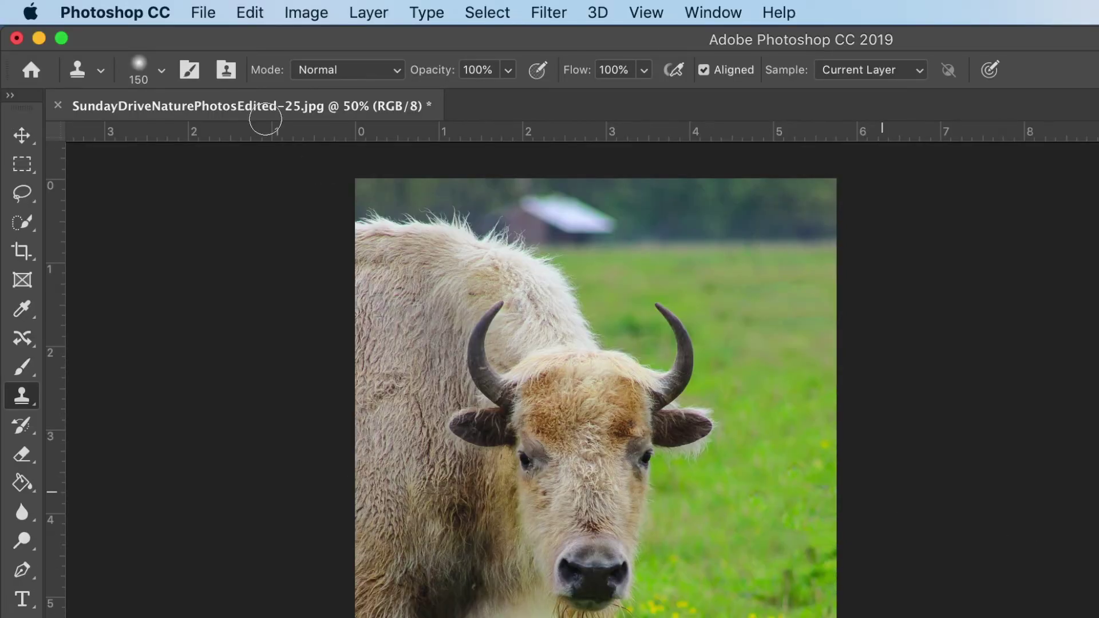
- Save the image as a new JPEG named SundayDriveNaturePhotosEdited-25b.jpg with quality 12 (Maximum) and Baseline ("Standard") format
{"action": "left_click", "coordinate": [194, 16]}
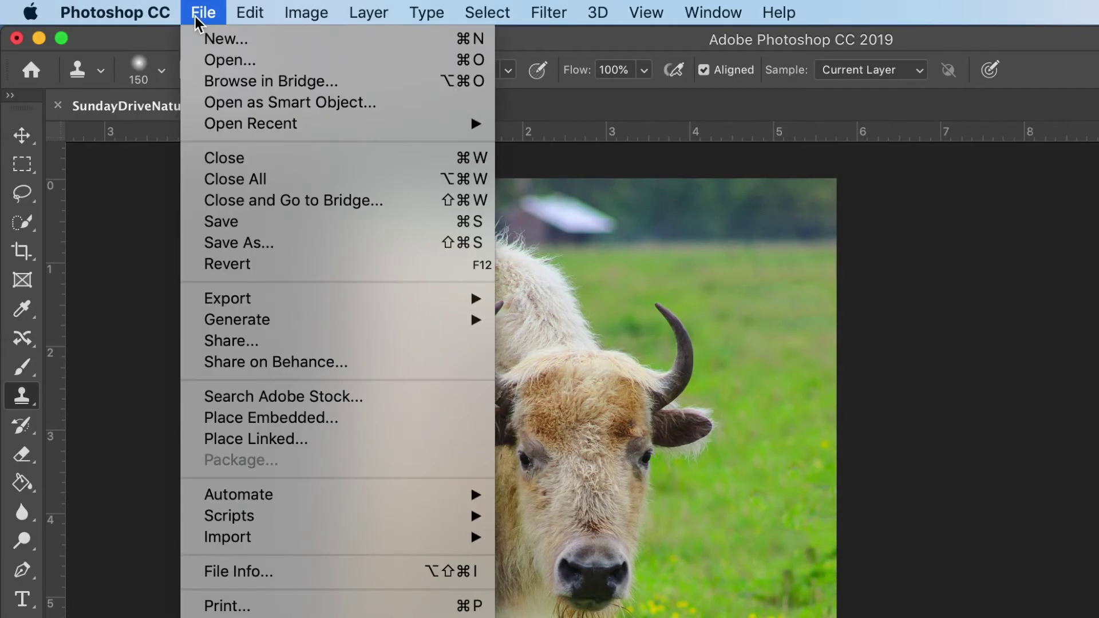
{"action": "left_click", "coordinate": [238, 242]}
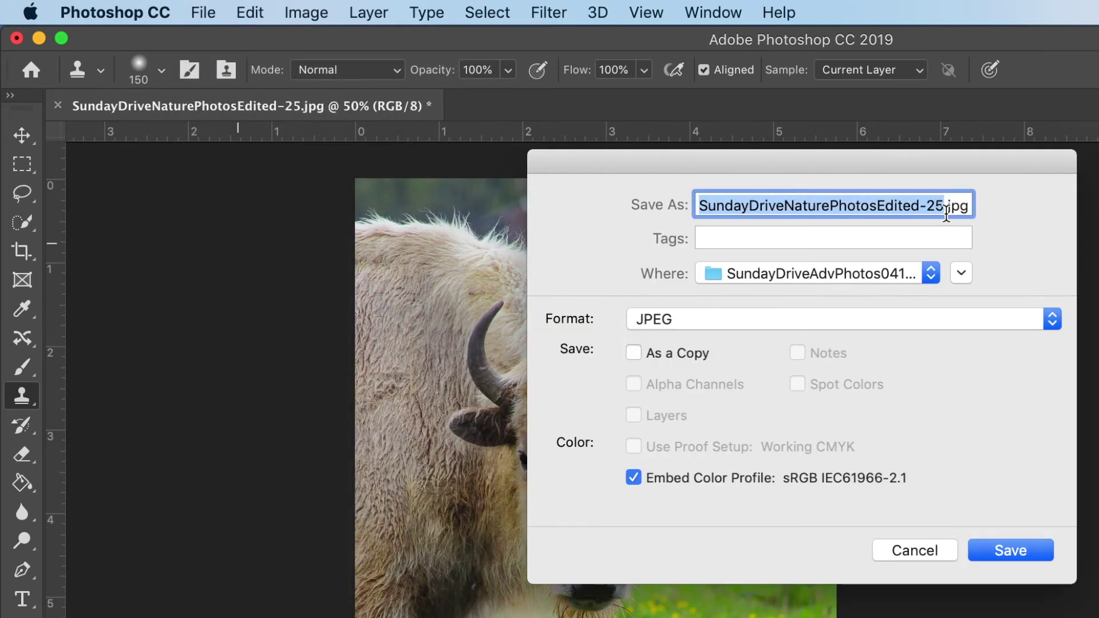
{"action": "left_click", "coordinate": [944, 207]}
{"action": "type", "text": "v"}
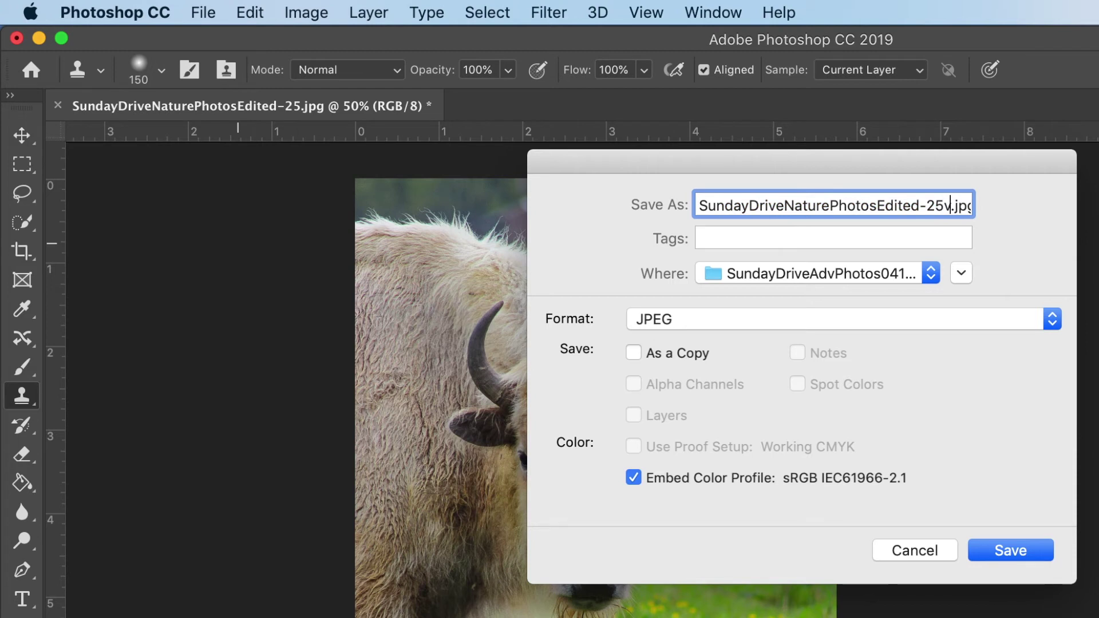
{"action": "key", "text": "BackSpace"}
{"action": "type", "text": "b"}
{"action": "left_click", "coordinate": [997, 551]}
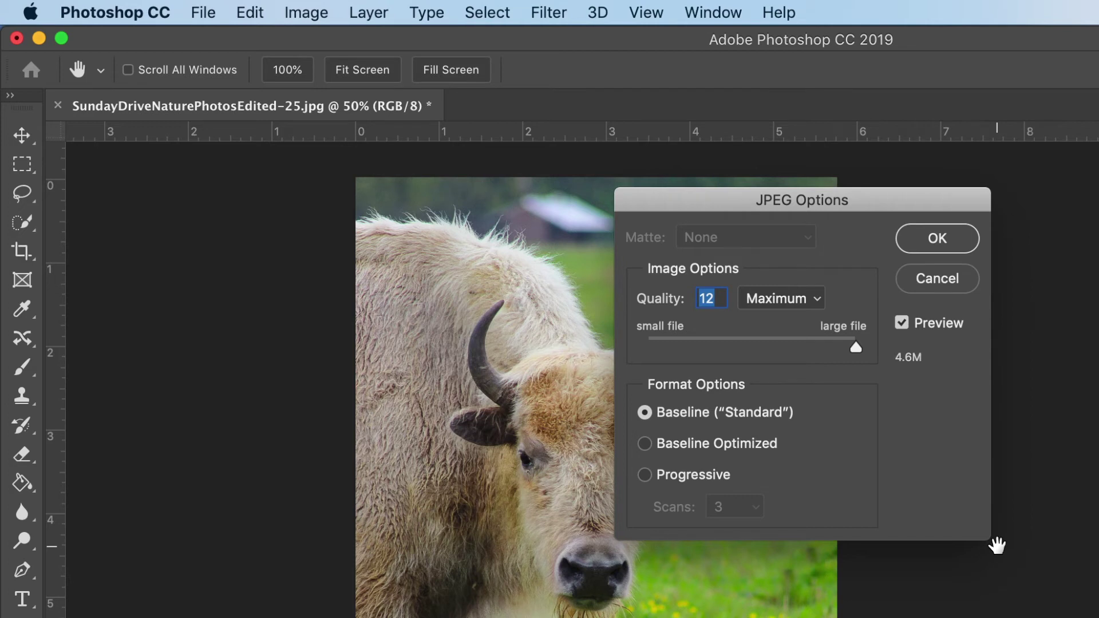
{"action": "left_click", "coordinate": [942, 243]}
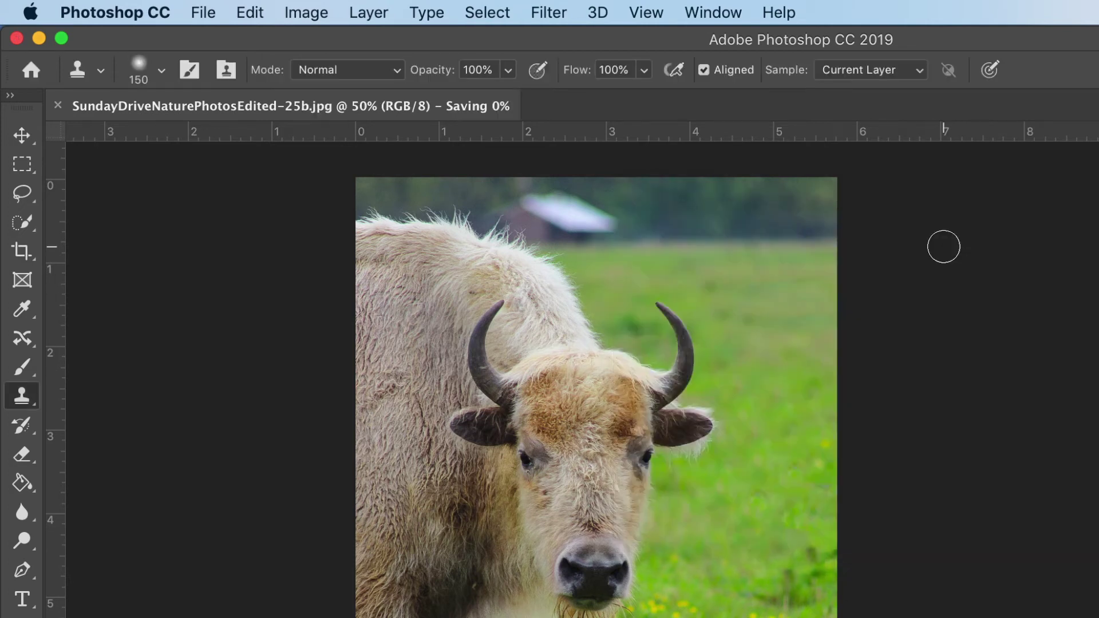
{"action": "left_click", "coordinate": [327, 8]}
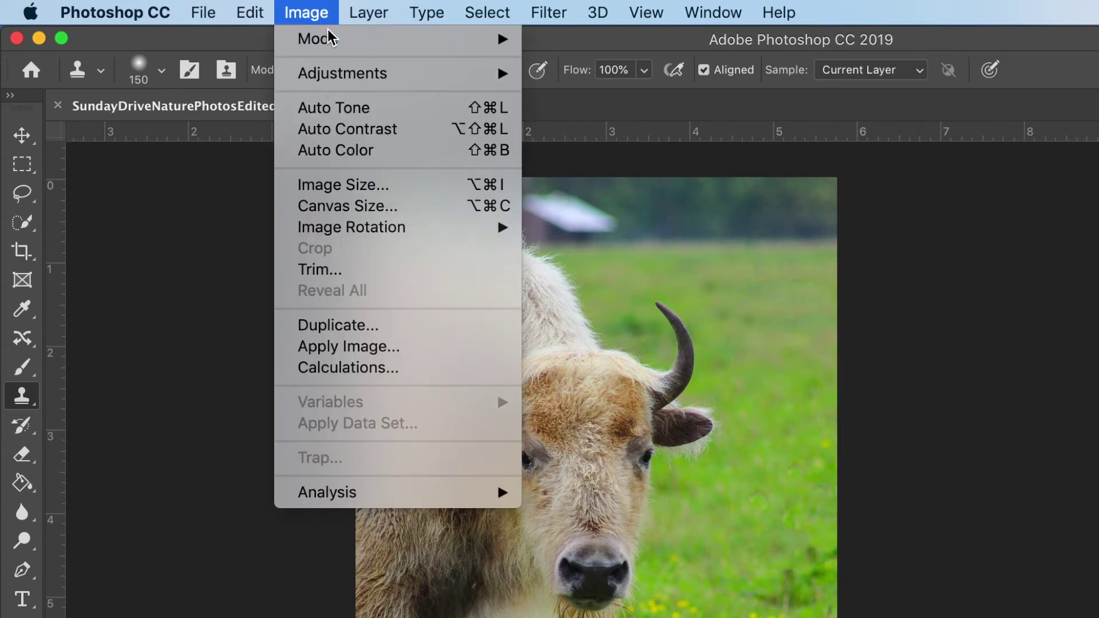
{"action": "mouse_move", "coordinate": [331, 40]}
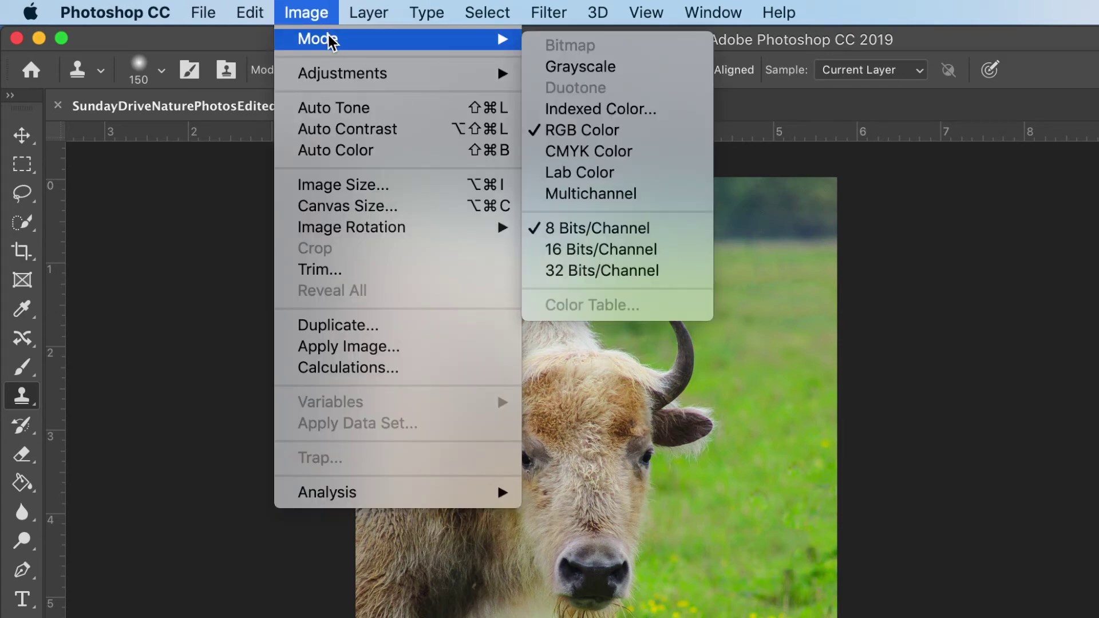
{"action": "mouse_move", "coordinate": [338, 84]}
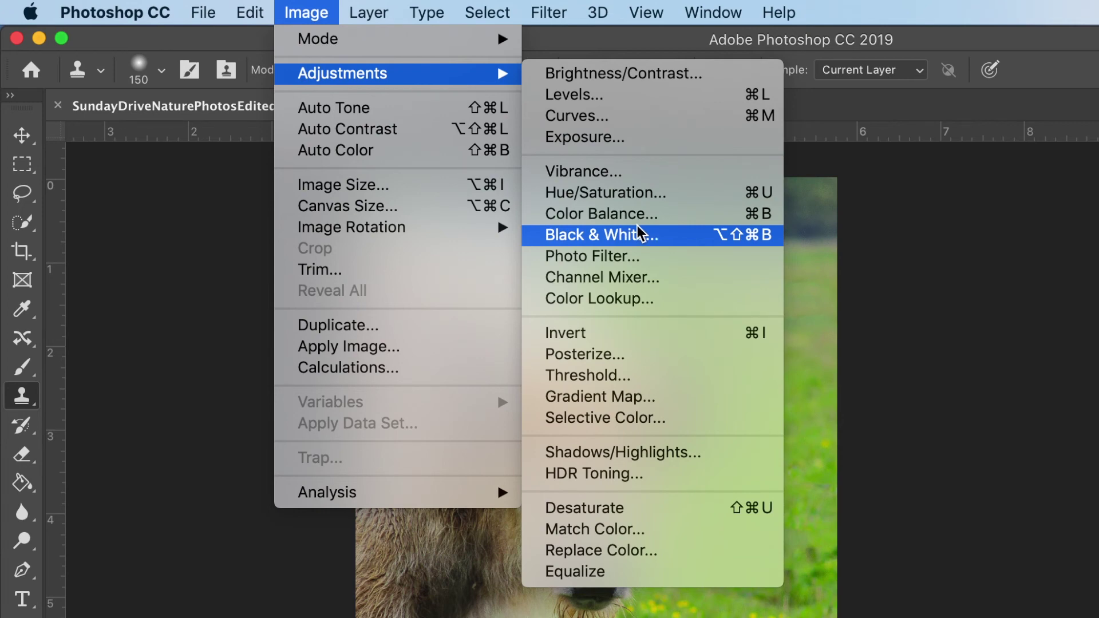
{"action": "mouse_move", "coordinate": [375, 18]}
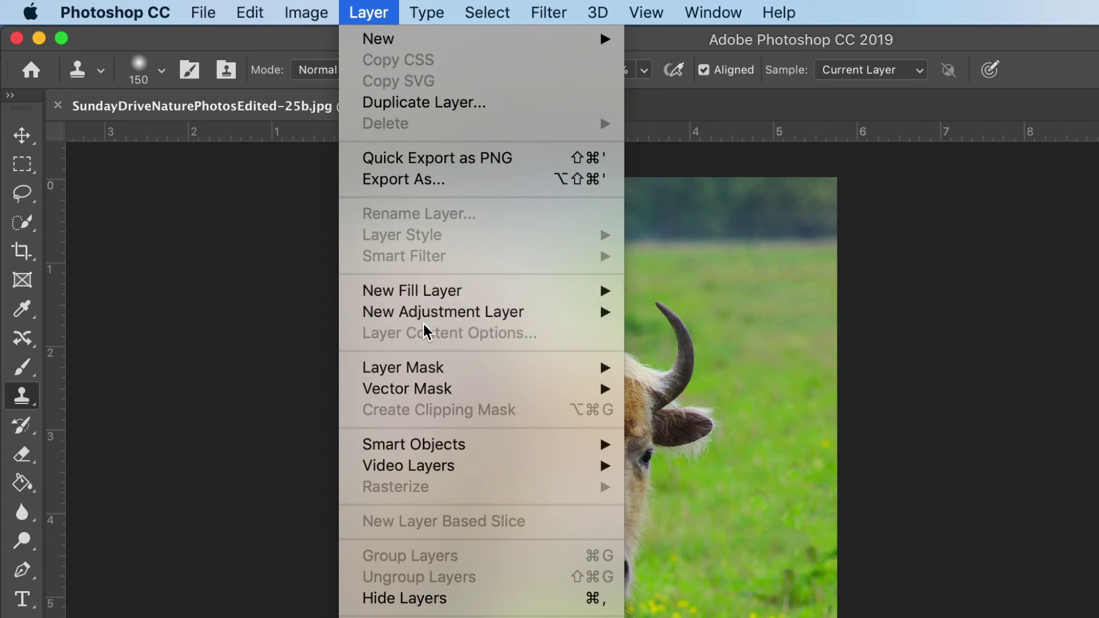
{"action": "mouse_move", "coordinate": [423, 325]}
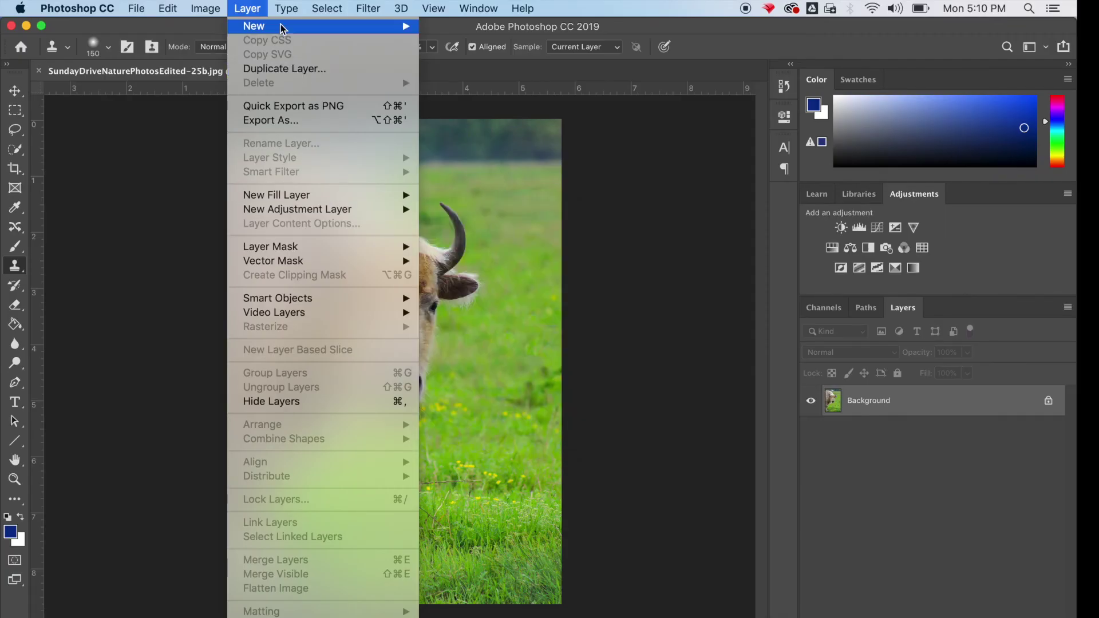
{"action": "mouse_move", "coordinate": [282, 10]}
{"action": "mouse_move", "coordinate": [369, 6]}
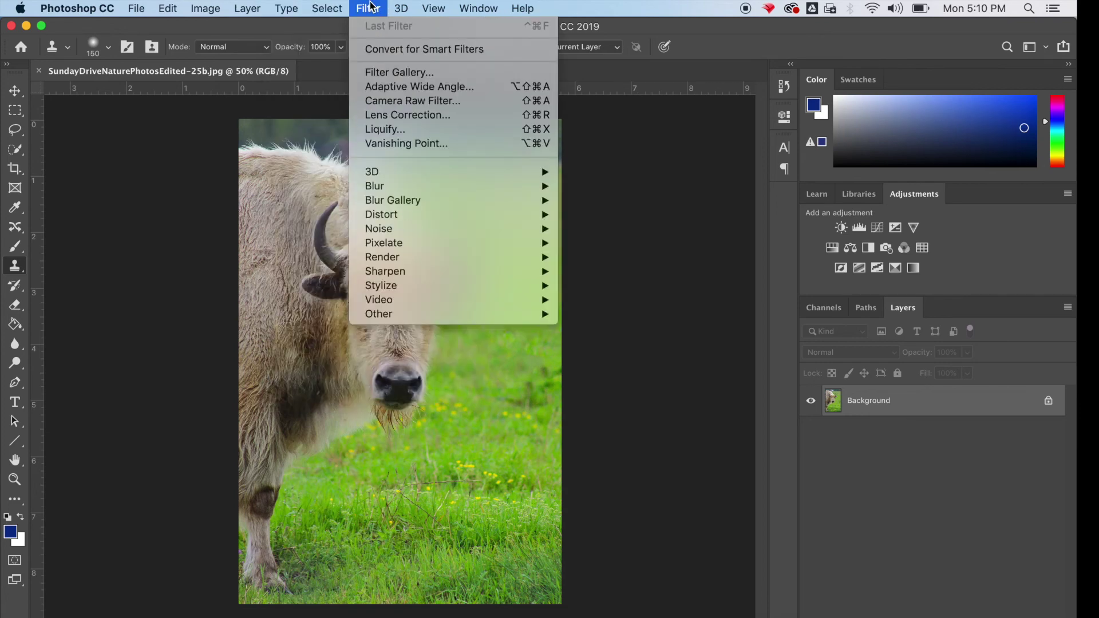
- Open the photo in the Liquify filter and warp both of the bison's horns outward into branching, antler-like points with the size 100 Forward Warp brush
{"action": "left_click", "coordinate": [401, 129]}
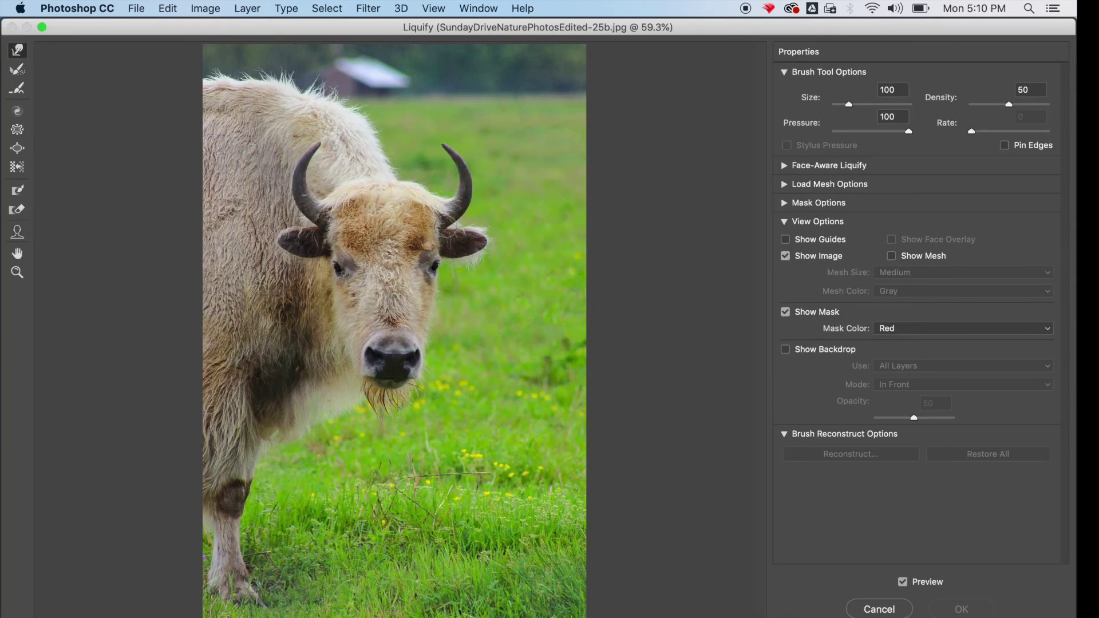
{"action": "left_click_drag", "start_coordinate": [449, 216], "coordinate": [458, 130]}
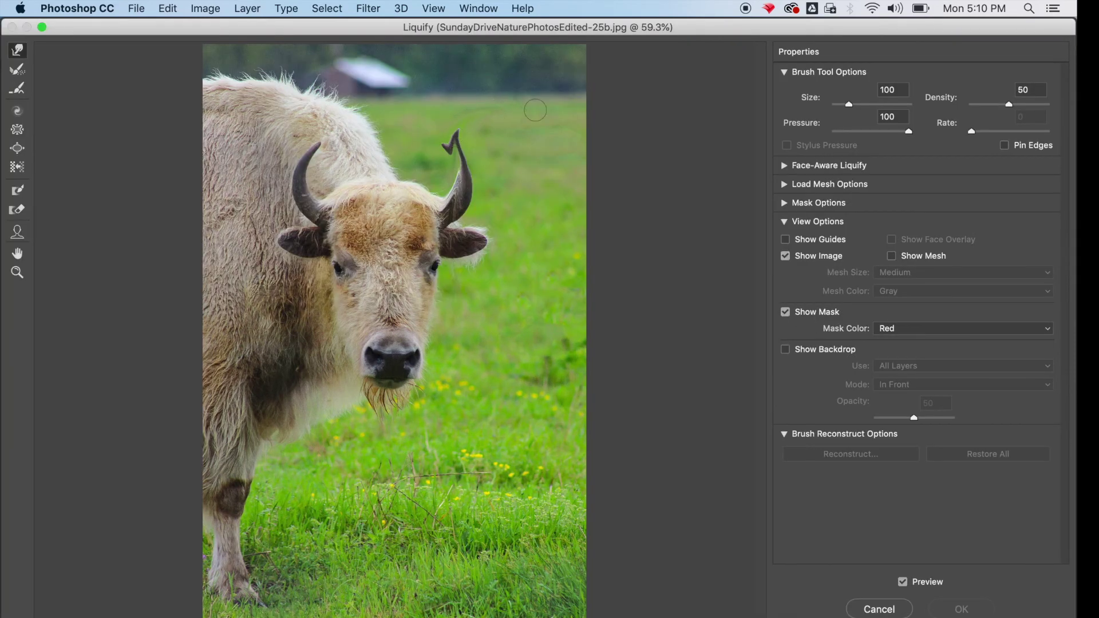
{"action": "left_click_drag", "start_coordinate": [455, 186], "coordinate": [518, 170]}
{"action": "left_click_drag", "start_coordinate": [445, 212], "coordinate": [517, 198]}
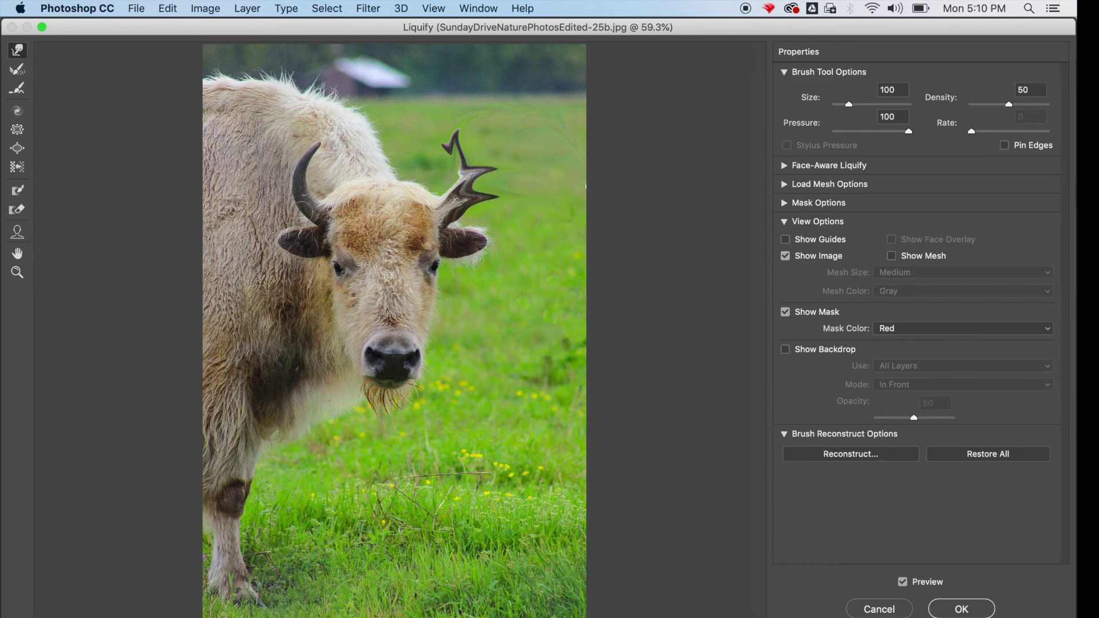
{"action": "mouse_move", "coordinate": [306, 207]}
{"action": "left_mouse_down"}
{"action": "mouse_move", "coordinate": [265, 191]}
{"action": "mouse_move", "coordinate": [287, 169]}
{"action": "mouse_move", "coordinate": [270, 165]}
{"action": "mouse_move", "coordinate": [317, 156]}
{"action": "mouse_move", "coordinate": [293, 141]}
{"action": "mouse_move", "coordinate": [244, 177]}
{"action": "left_mouse_up"}
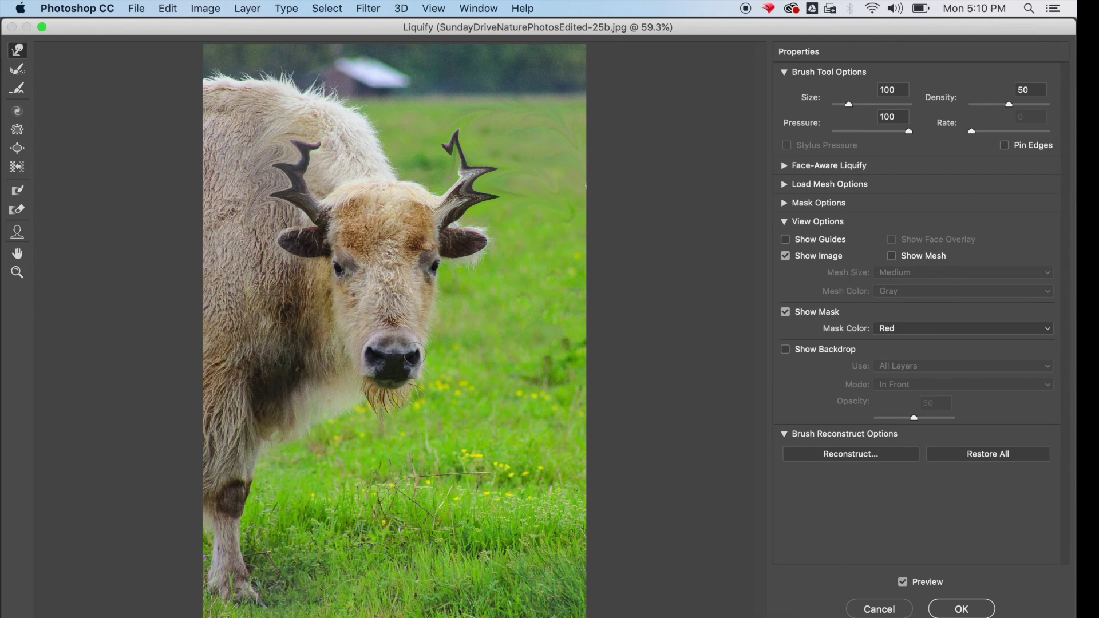
- Pull the bison's chin hair downward with the Forward Warp brush into a long, pointed beard, undoing the last stray stroke
{"action": "left_click_drag", "start_coordinate": [375, 398], "coordinate": [392, 460]}
{"action": "mouse_move", "coordinate": [403, 380]}
{"action": "left_mouse_down"}
{"action": "mouse_move", "coordinate": [387, 428]}
{"action": "mouse_move", "coordinate": [396, 461]}
{"action": "left_mouse_up"}
{"action": "left_click_drag", "start_coordinate": [388, 385], "coordinate": [400, 461]}
{"action": "left_click_drag", "start_coordinate": [402, 393], "coordinate": [387, 460]}
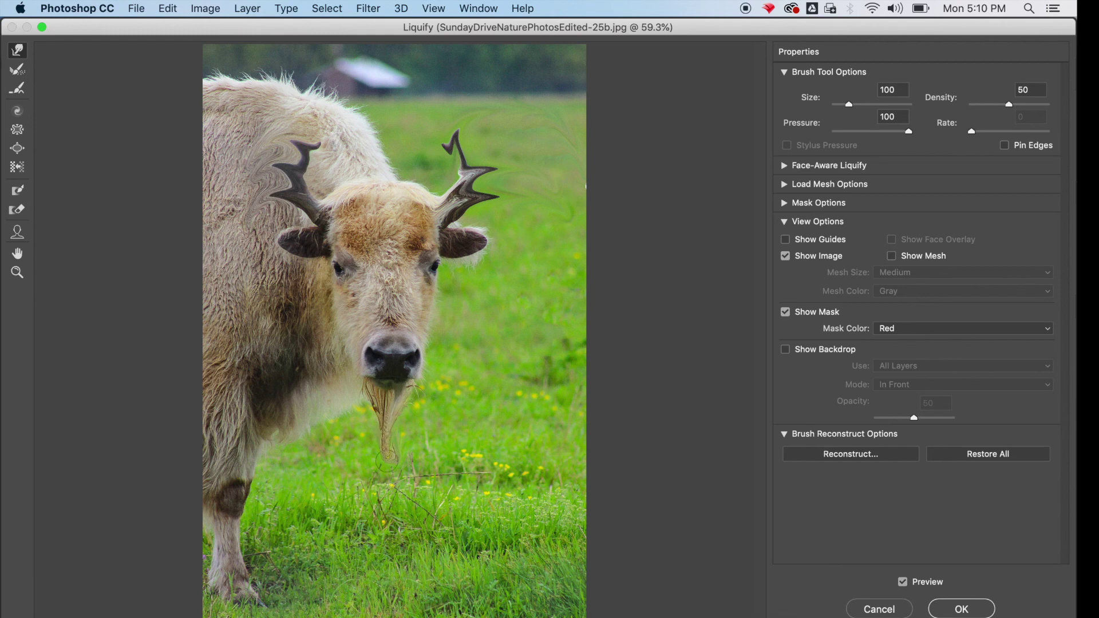
{"action": "left_click_drag", "start_coordinate": [365, 384], "coordinate": [388, 470]}
{"action": "left_click_drag", "start_coordinate": [415, 387], "coordinate": [401, 452]}
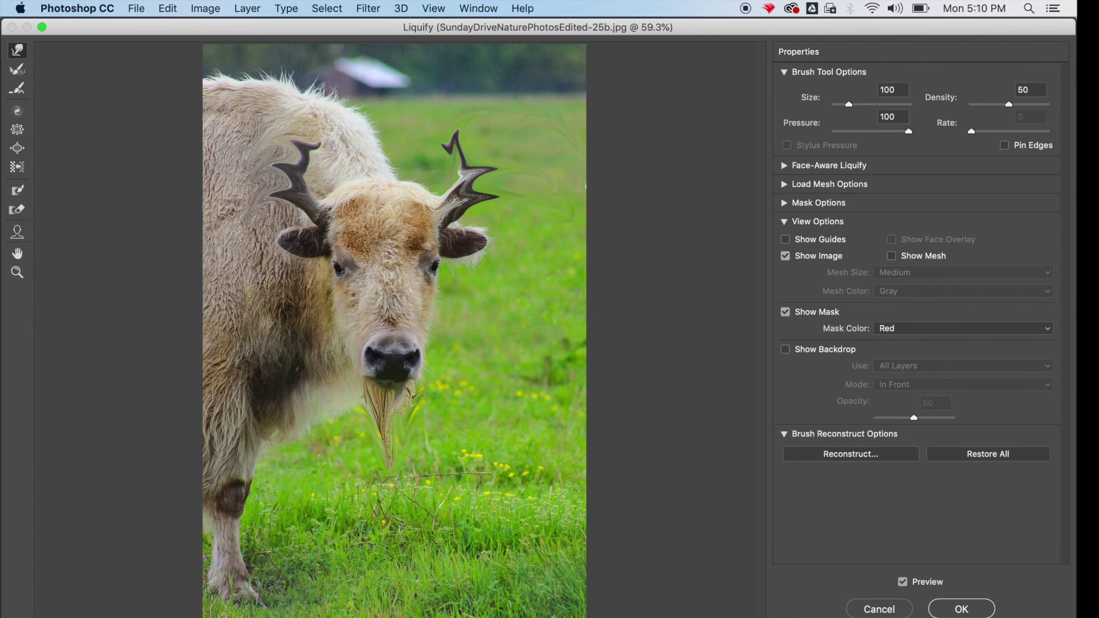
{"action": "key", "text": "super+z"}
- Warp the fur around the bison's front knee outward and downward, and apply the Liquify changes to the photo
{"action": "mouse_move", "coordinate": [239, 475]}
{"action": "left_mouse_down"}
{"action": "mouse_move", "coordinate": [230, 524]}
{"action": "mouse_move", "coordinate": [228, 452]}
{"action": "mouse_move", "coordinate": [220, 512]}
{"action": "mouse_move", "coordinate": [209, 516]}
{"action": "mouse_move", "coordinate": [196, 451]}
{"action": "left_mouse_up"}
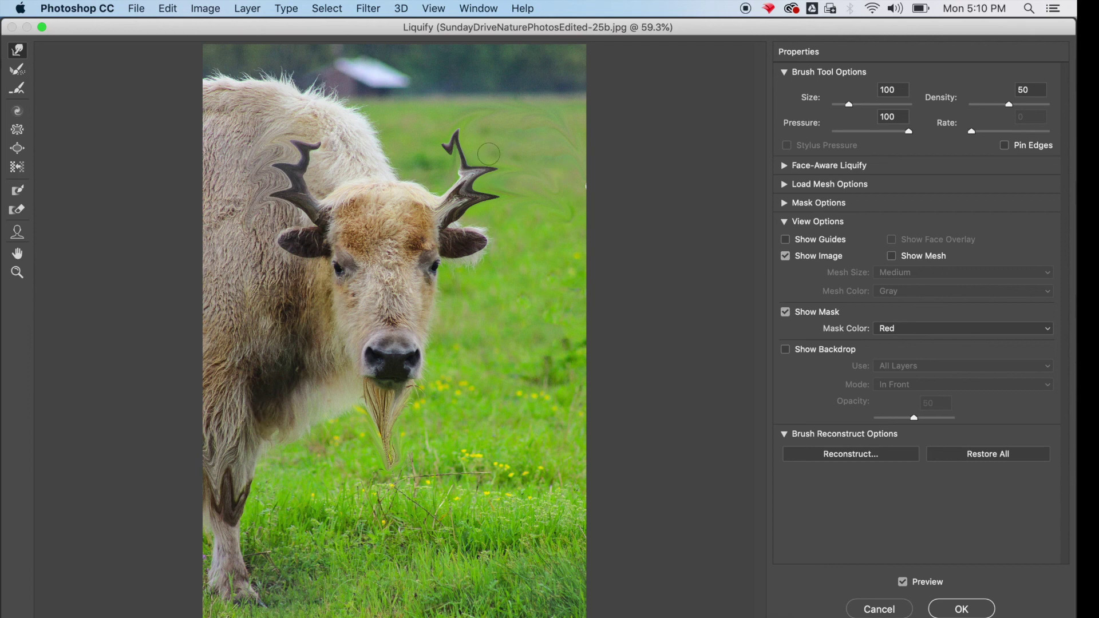
{"action": "left_click", "coordinate": [966, 607]}
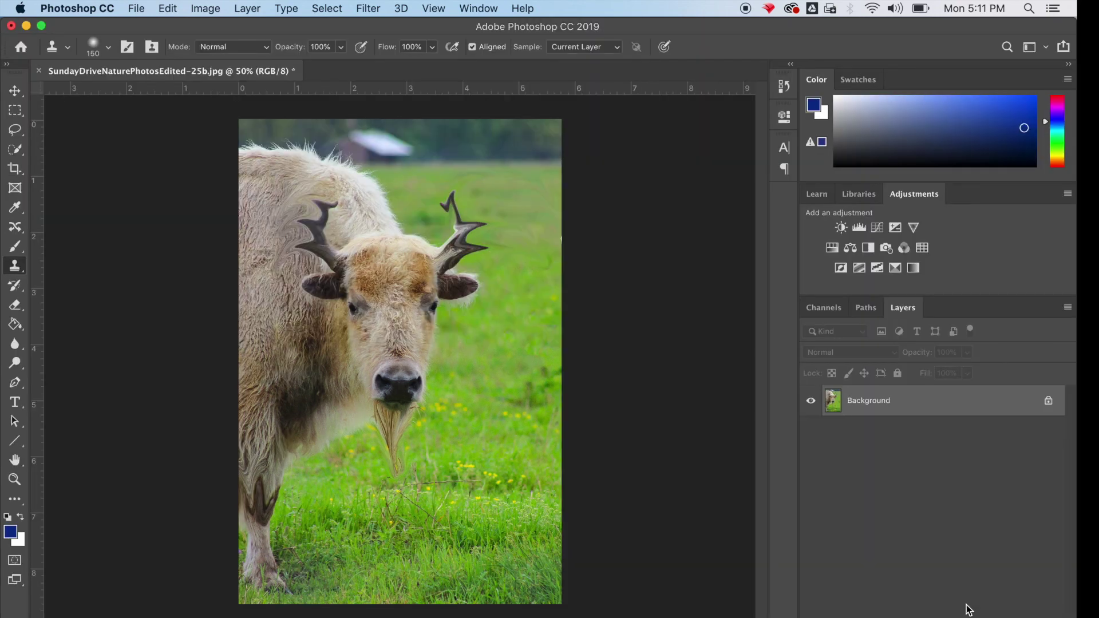